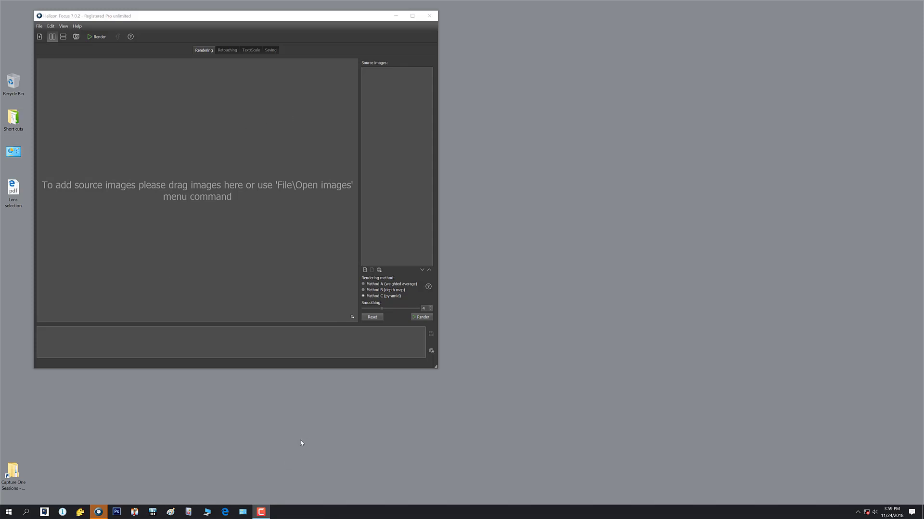
Open Capture One Sessions > New session > Output > Beetle gray and drag all 13 images into Helicon Focus.
double_click(23, 480)
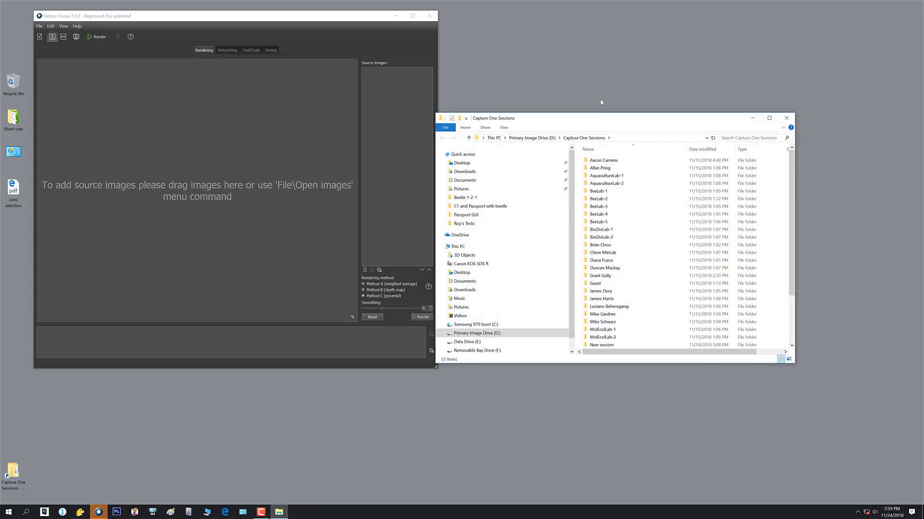
left_click_drag(591, 120, 637, 76)
scroll(676, 159, "down", 1)
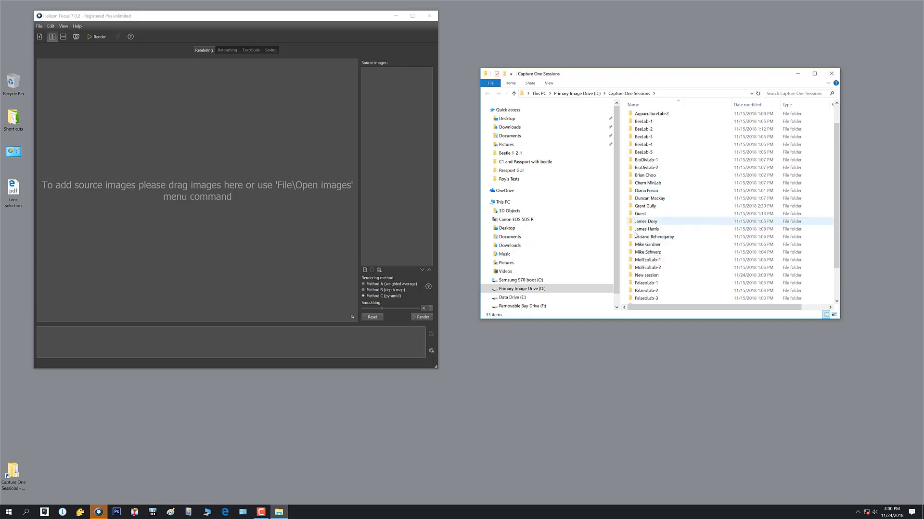
double_click(632, 275)
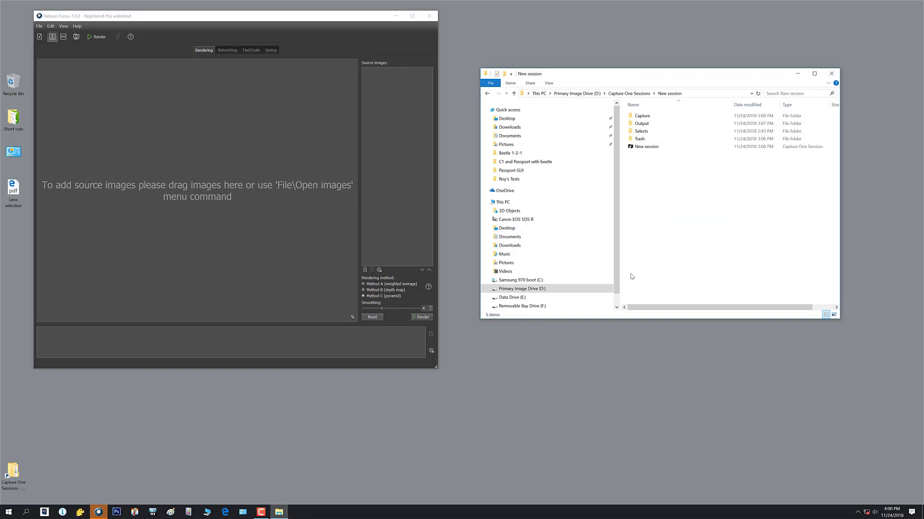
double_click(634, 124)
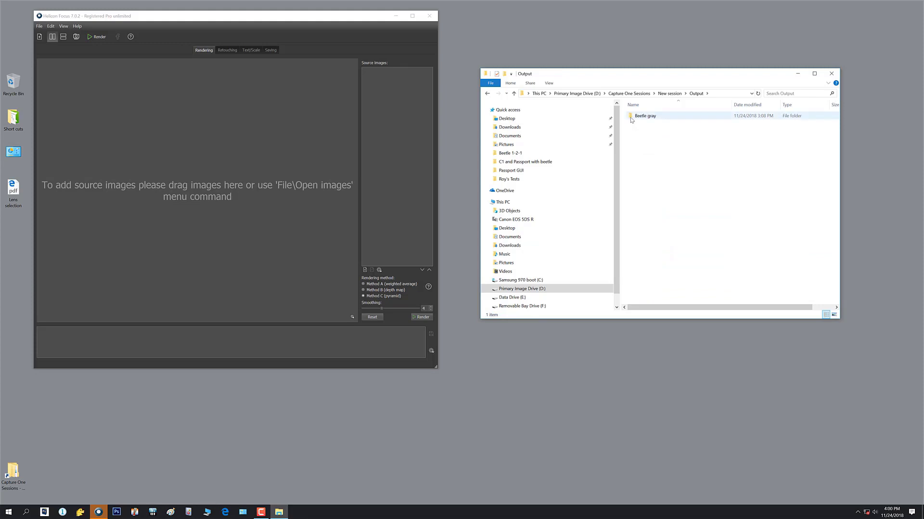
double_click(631, 118)
left_click_drag(821, 263, 639, 112)
left_click_drag(649, 164, 411, 144)
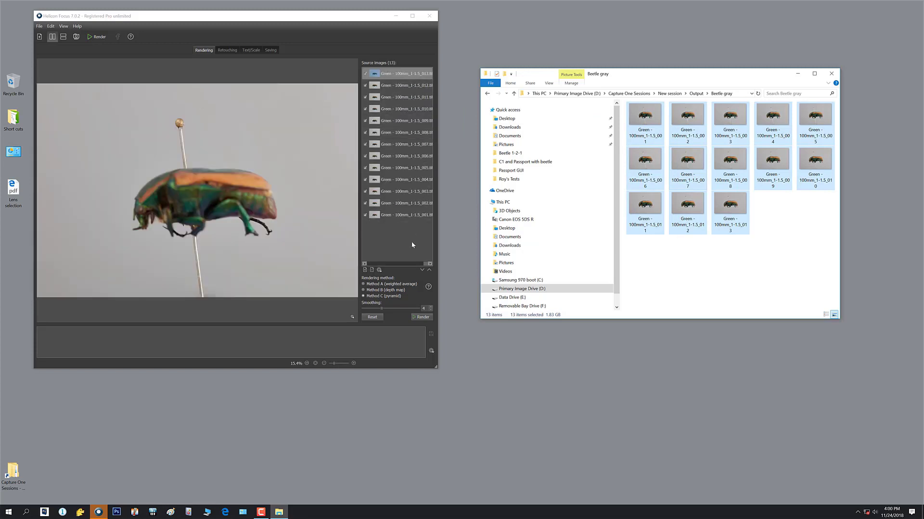
Close the Explorer window and render the 13-frame stack with Method C (pyramid).
left_click(831, 73)
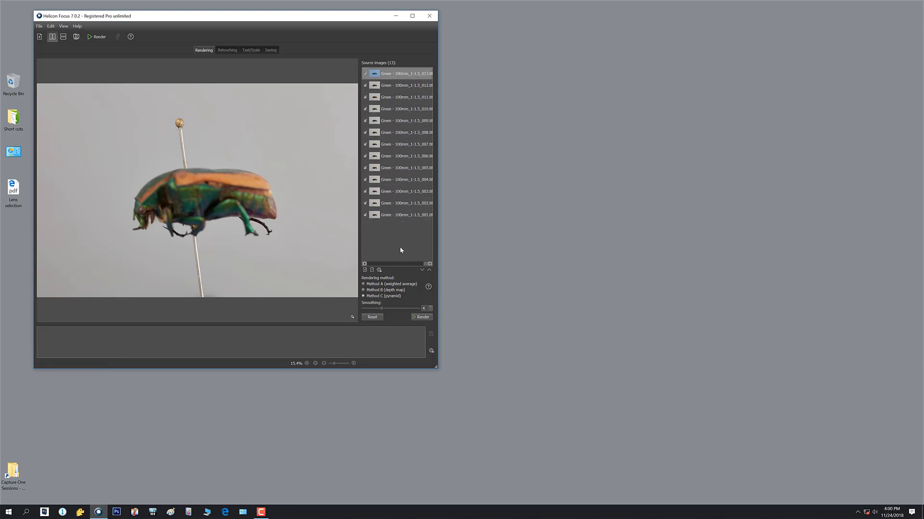
left_click(424, 318)
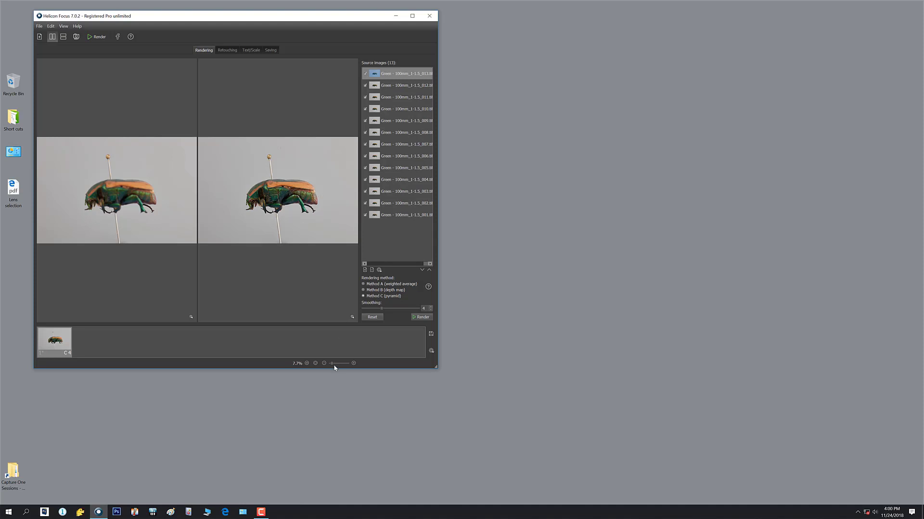
Zoom both images to 20%, widen the window, and check the beetle's head in the result at 100%.
left_click_drag(332, 366, 335, 365)
left_click_drag(438, 292, 715, 337)
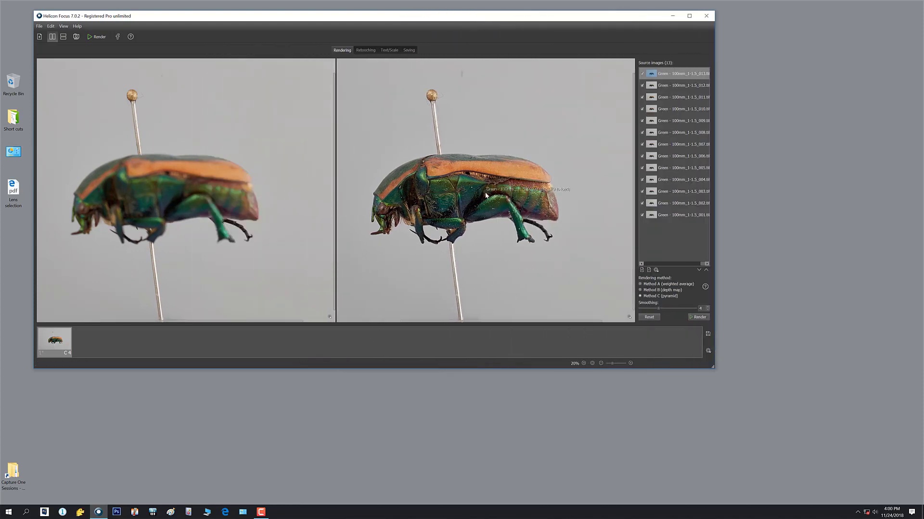
left_click_drag(479, 194, 407, 223)
left_click_drag(549, 192, 549, 239)
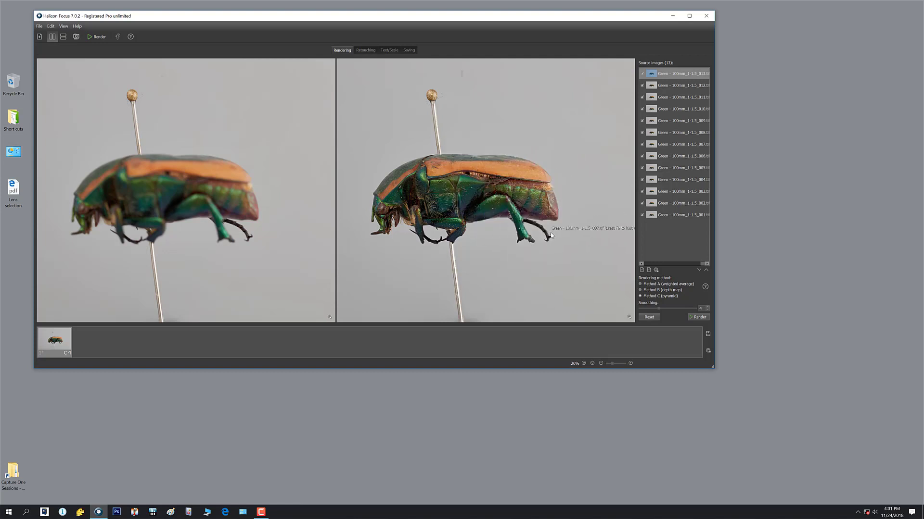
Save the composite as a TIFF named 'Green - 100mm_1-1.5_Comp_H' in the Beetle gray folder.
left_click(40, 26)
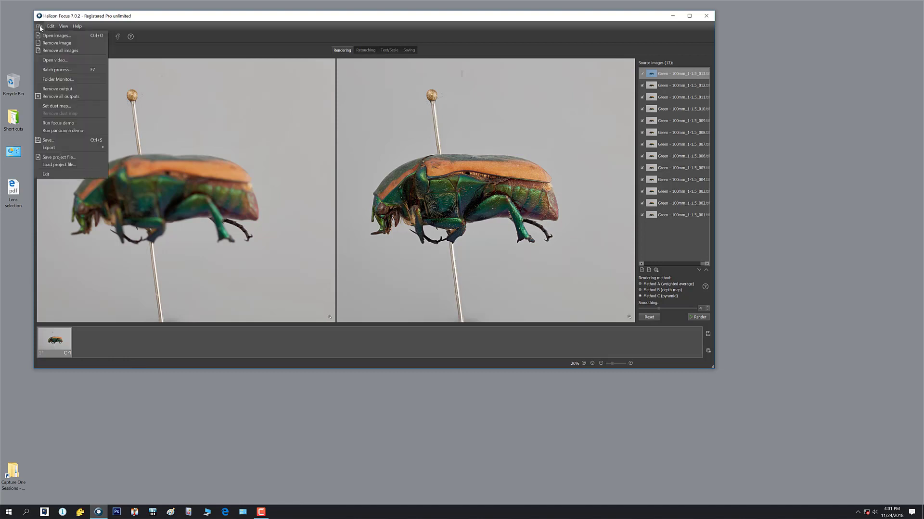
left_click(66, 139)
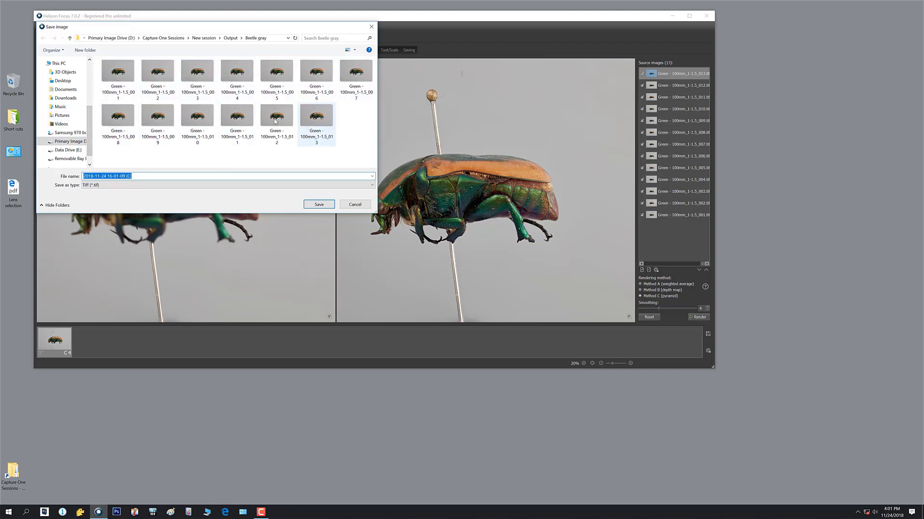
left_click(322, 123)
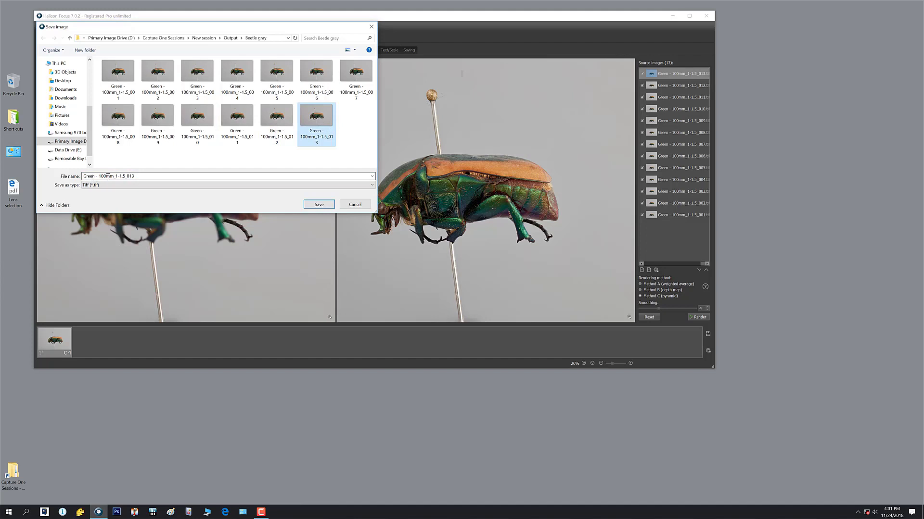
left_click(139, 178)
left_click(137, 177)
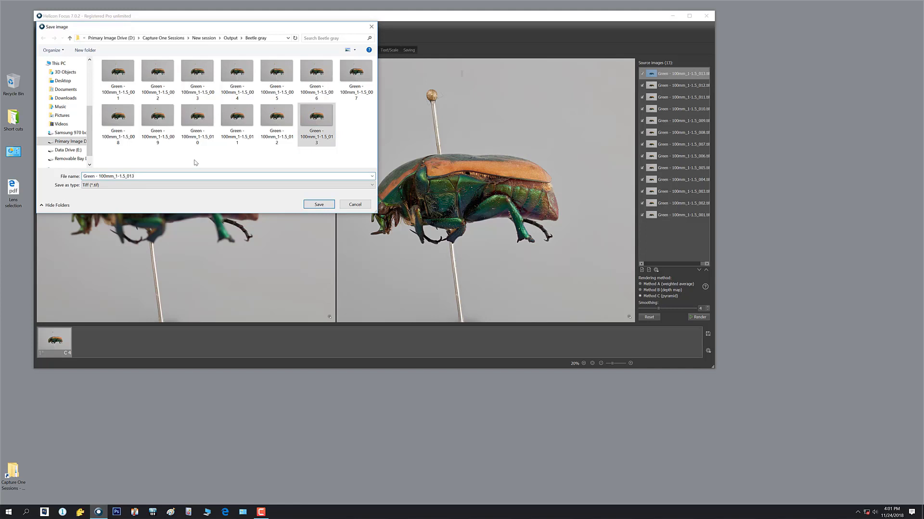
key("BackSpace")
key("BackSpace")
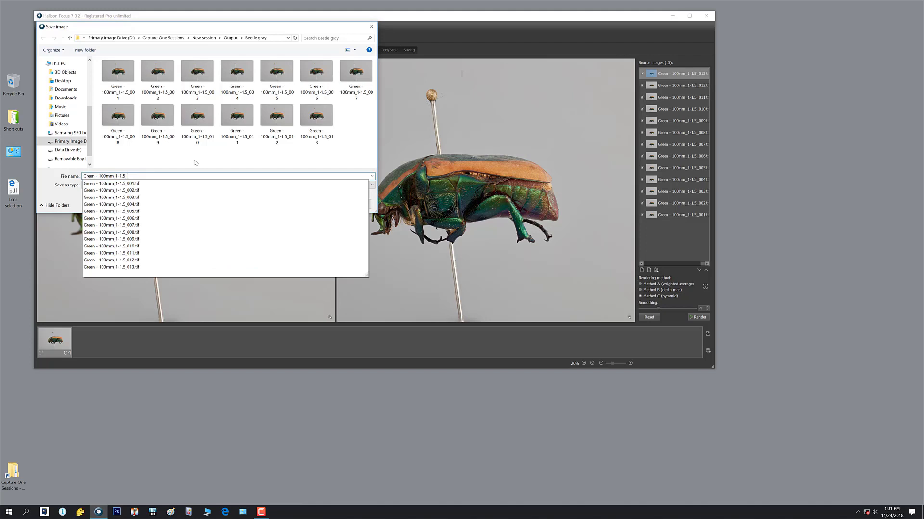
type("C")
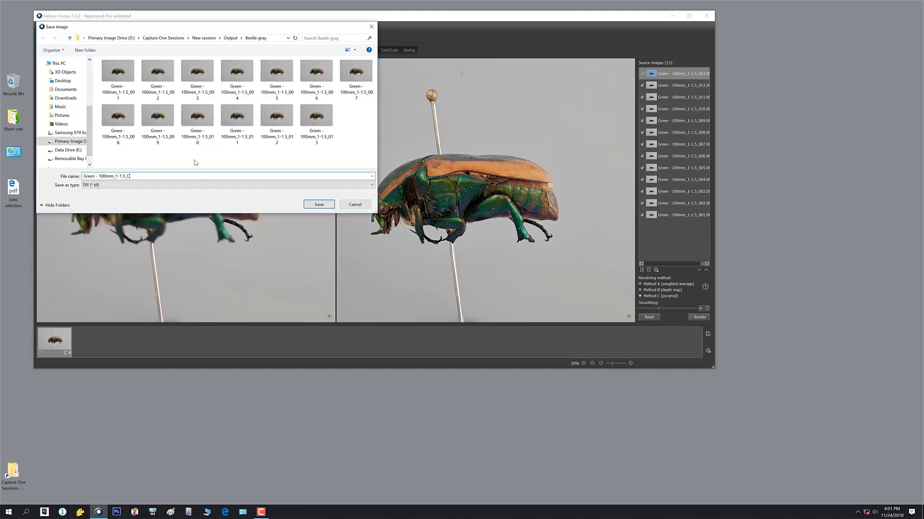
type("omp_H")
left_click(318, 204)
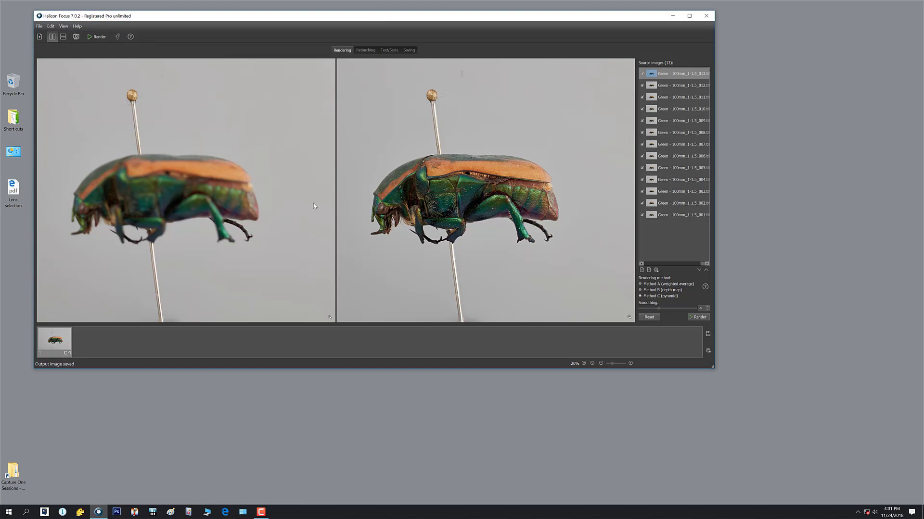
Close Helicon Focus, dismiss Zerene Stacker's Add source files dialog, and bring up the Beetle gray folder.
left_click(706, 16)
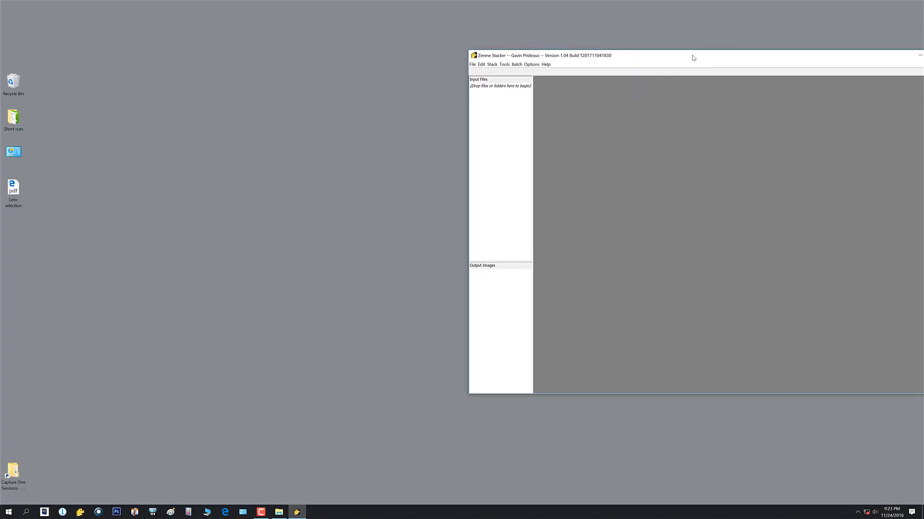
left_click_drag(693, 56, 530, 49)
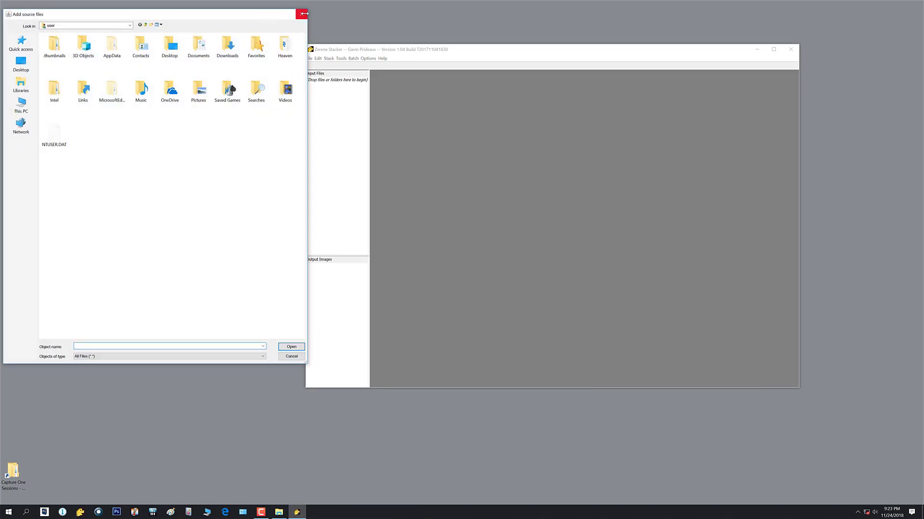
left_click(302, 14)
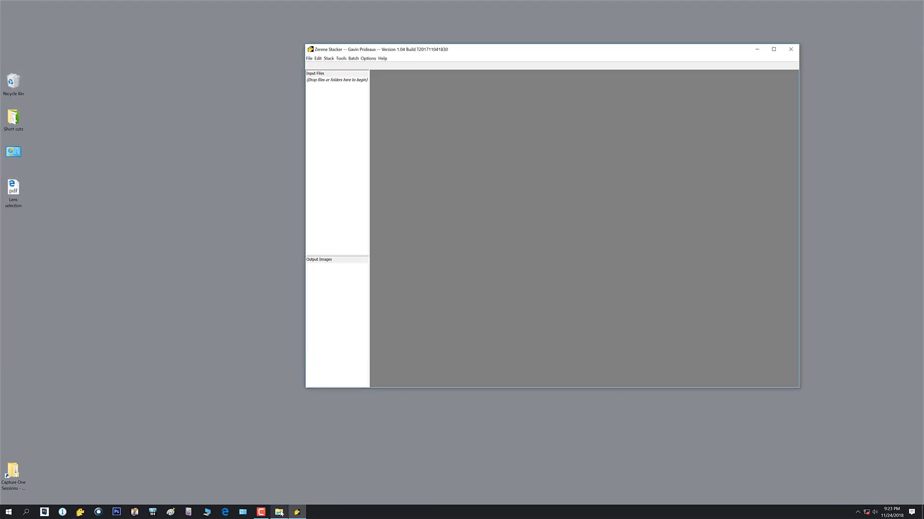
left_click(278, 512)
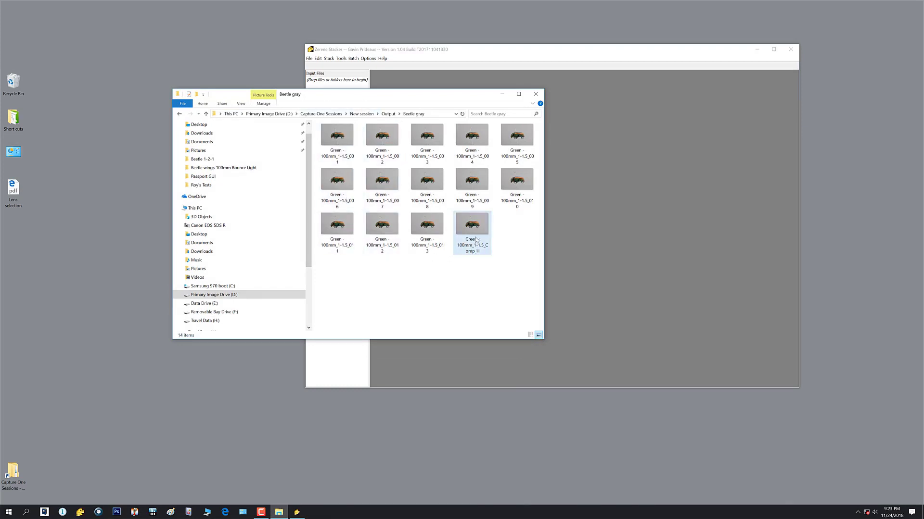
Select Beetle gray images 001 through 013 and drag them into Zerene's Input Files panel.
left_click_drag(428, 100, 688, 194)
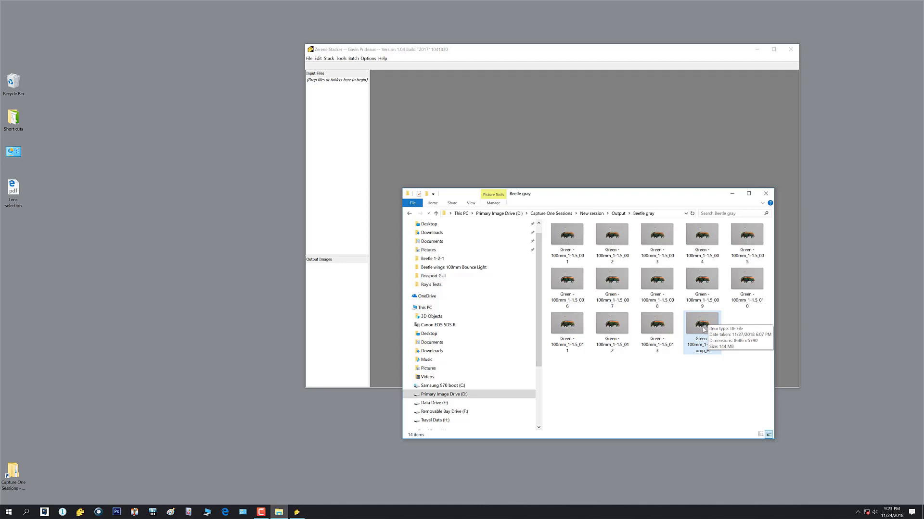
left_click(662, 329)
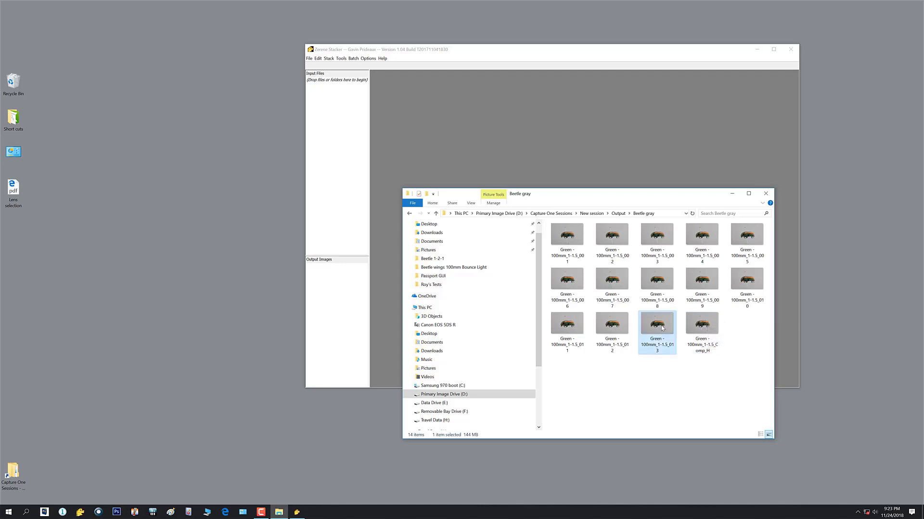
left_click(572, 238, "shift")
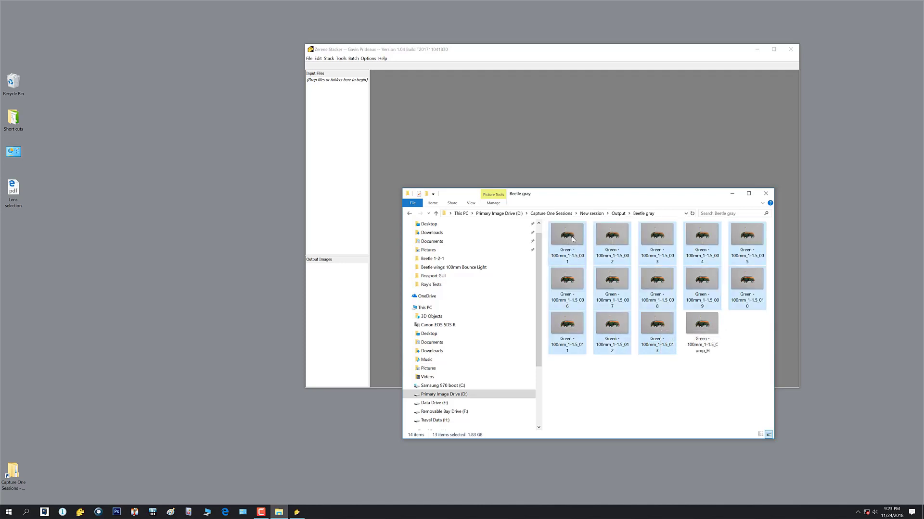
left_click_drag(572, 239, 356, 146)
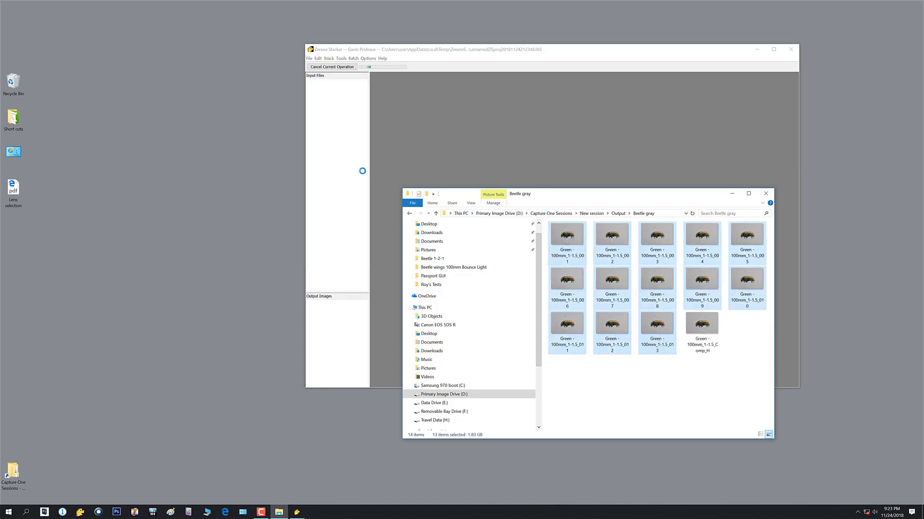
Close Explorer and run Align & Stack All (PMax) on the 13 frames.
left_click(766, 193)
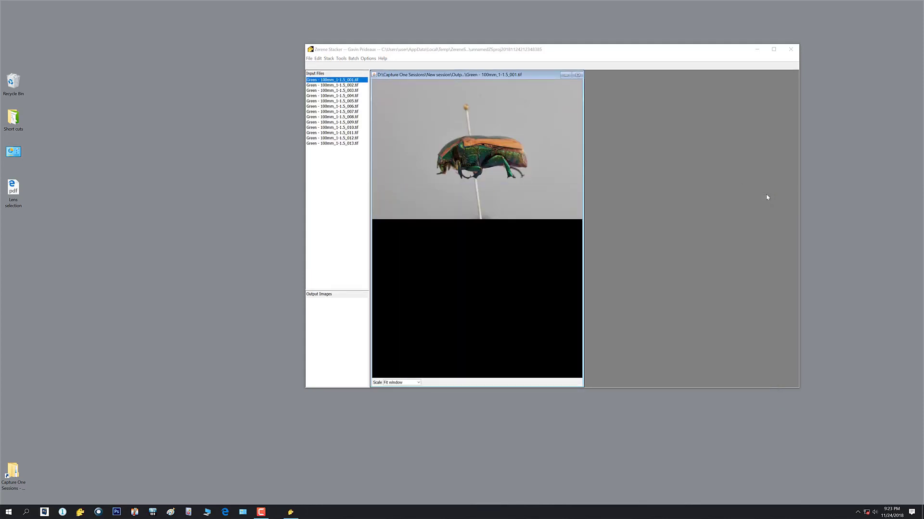
left_click(329, 59)
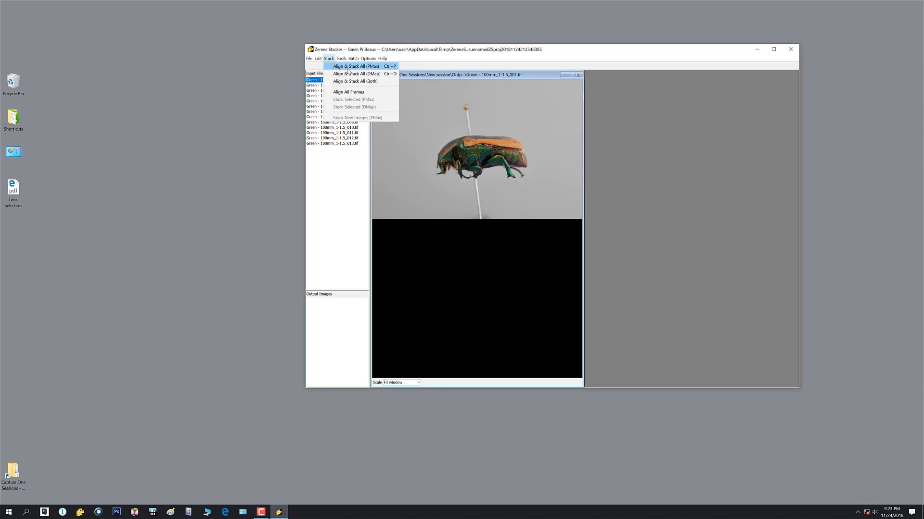
left_click(349, 67)
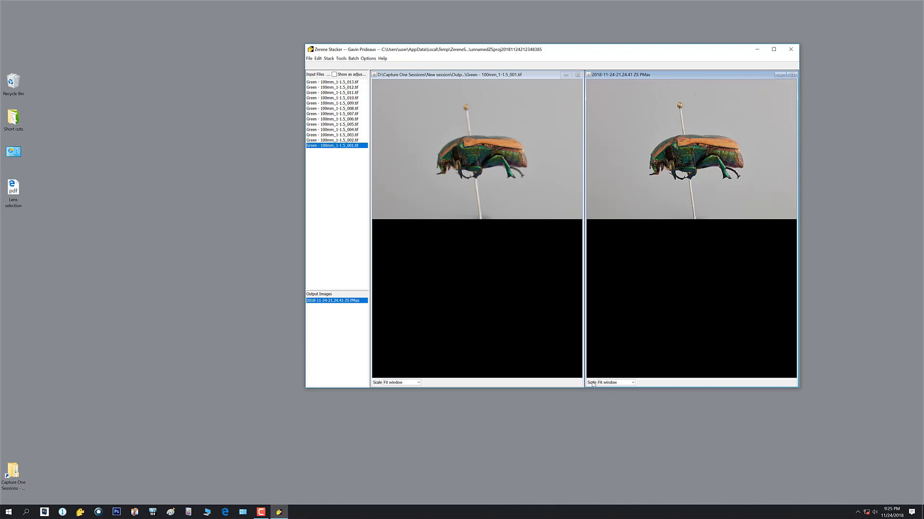
Set the output Scale to 50%, maximize Zerene Stacker, and scroll the PMax image to the beetle's head.
left_click(632, 383)
left_click(607, 412)
left_click(621, 283)
left_click_drag(793, 291, 784, 206)
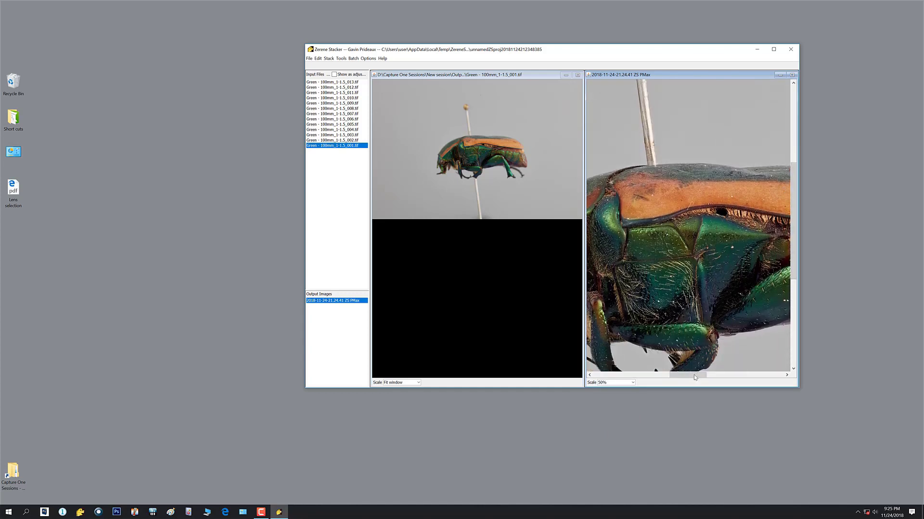
left_click(774, 49)
left_click_drag(717, 492, 698, 485)
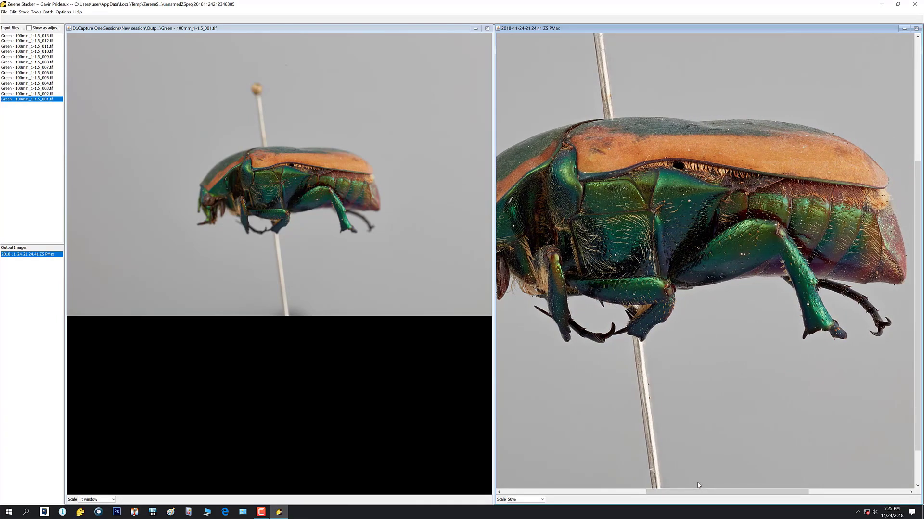
left_click_drag(698, 485, 674, 490)
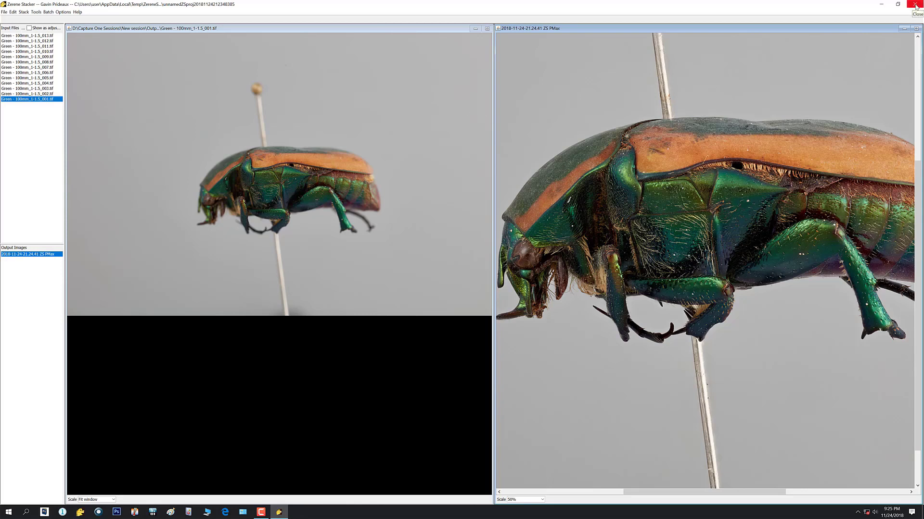
Start saving the PMax output image, keeping the TIFF 8-bit settings.
left_click(4, 12)
mouse_move(26, 54)
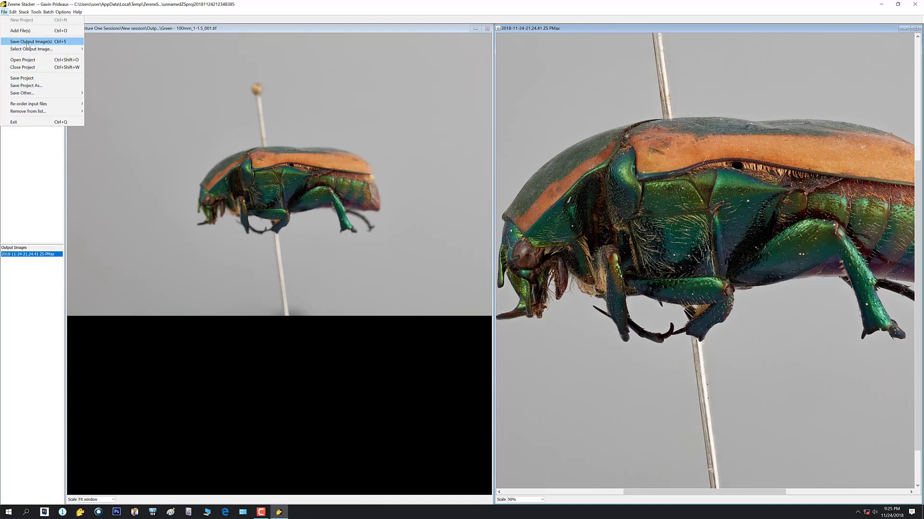
left_click(27, 42)
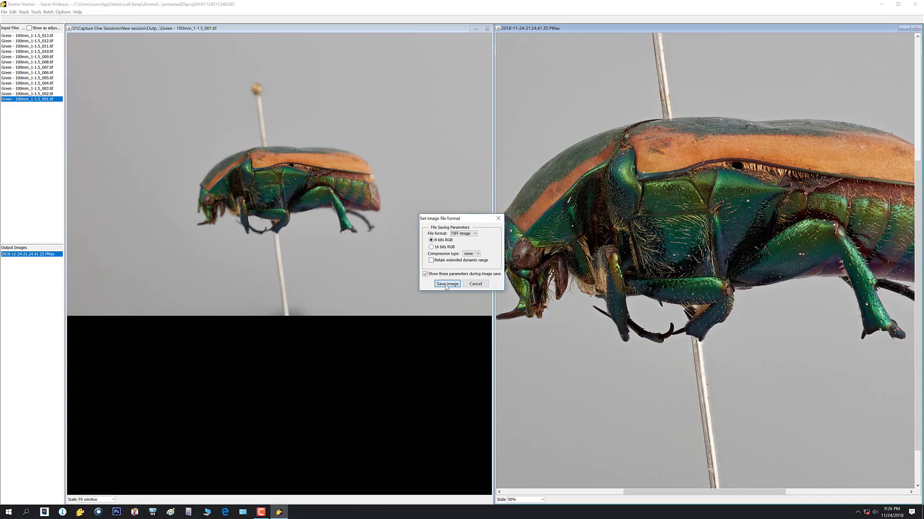
left_click(447, 285)
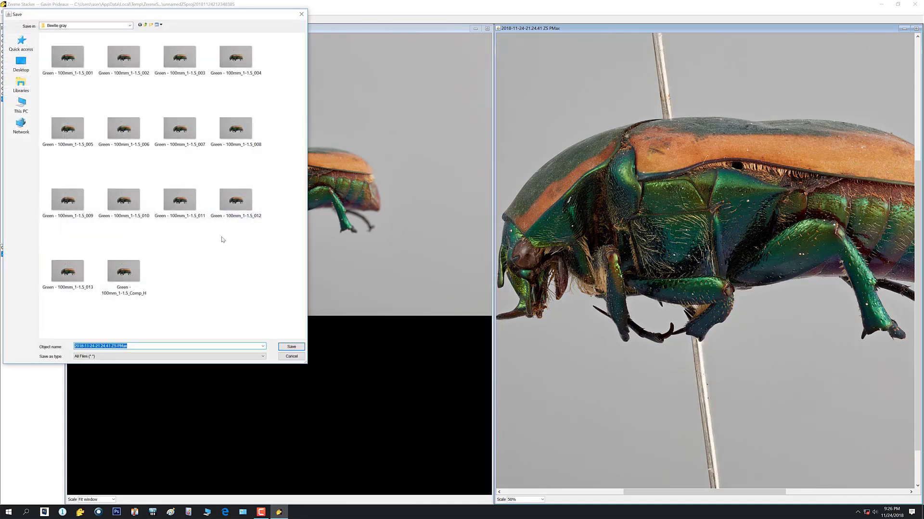
Save it as 'Green - 100mm_1-1.5_Comp_Z' in Beetle gray and acknowledge the confirmation.
left_click(138, 289)
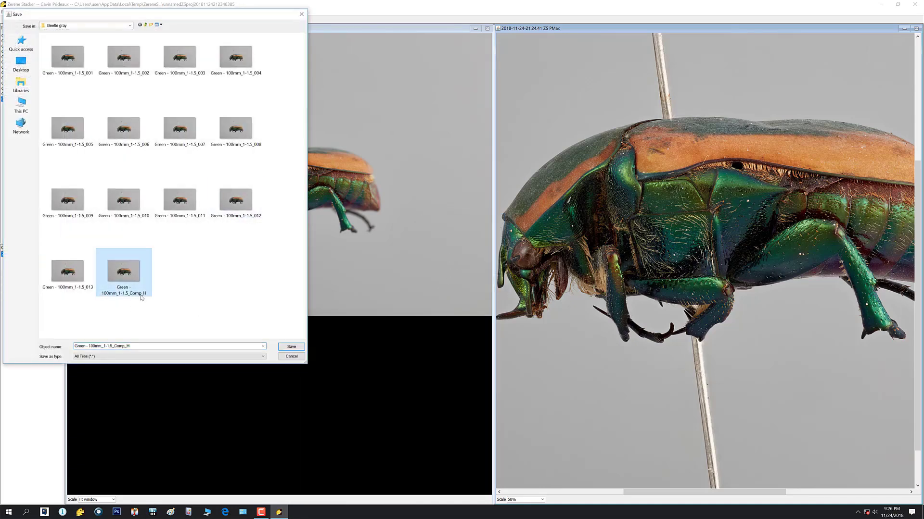
left_click(132, 345)
left_click(132, 344)
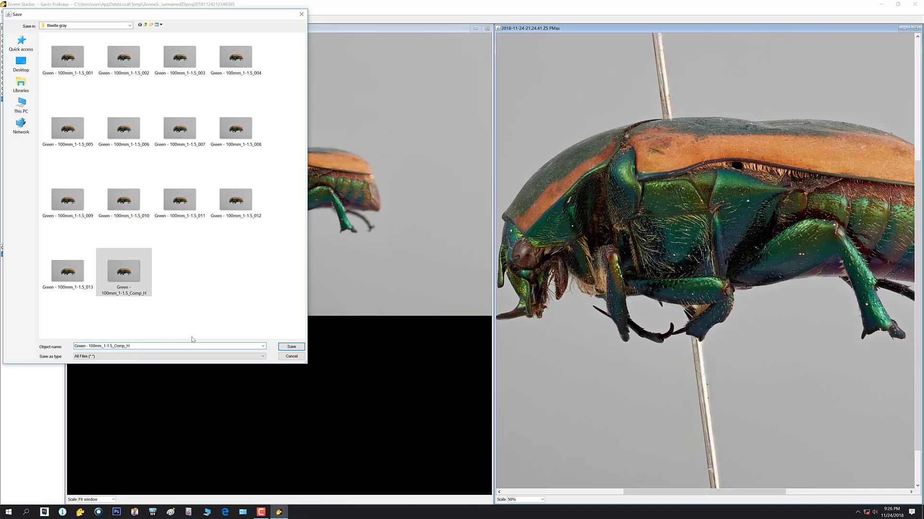
key("BackSpace")
type("Z")
left_click(293, 347)
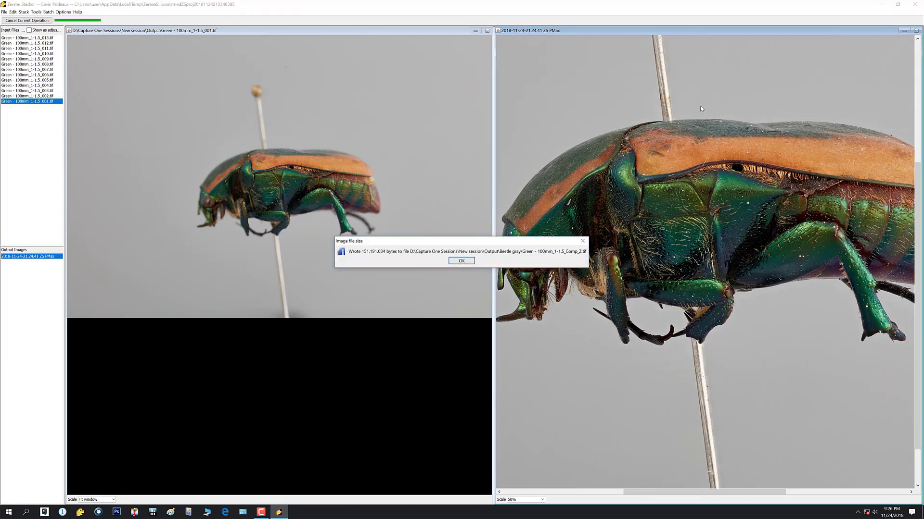
left_click(462, 261)
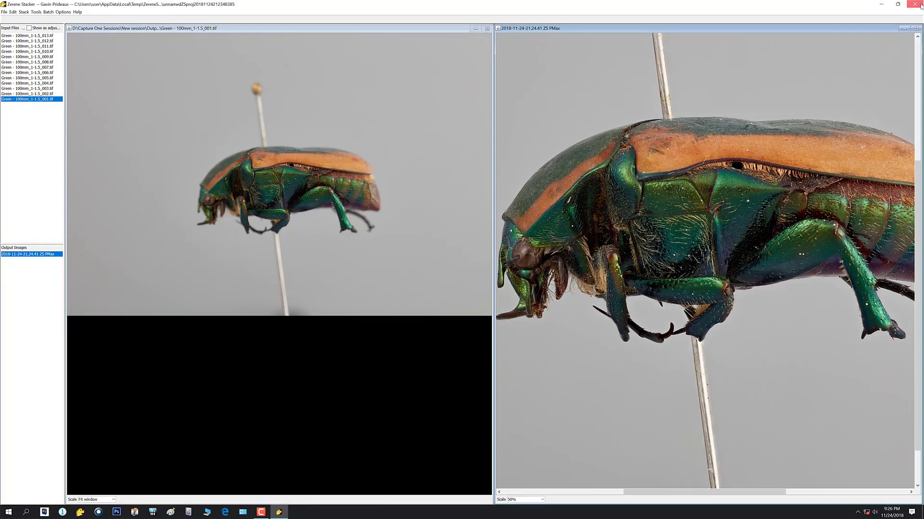